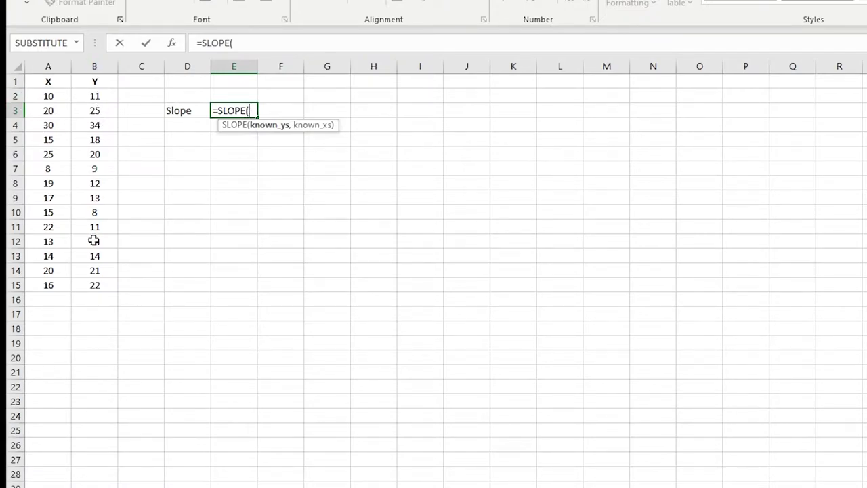
# Complete the SLOPE formula in E3 with B2:B15 as the known ys and A2:A15 as the known xs
pyautogui.moveTo(107, 284); pyautogui.dragTo(89, 97)
pyautogui.write(',')
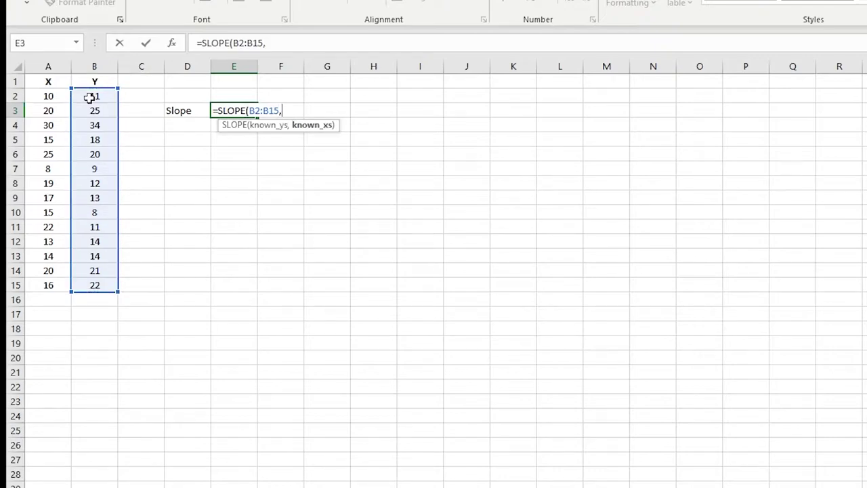
pyautogui.moveTo(48, 285); pyautogui.dragTo(49, 94)
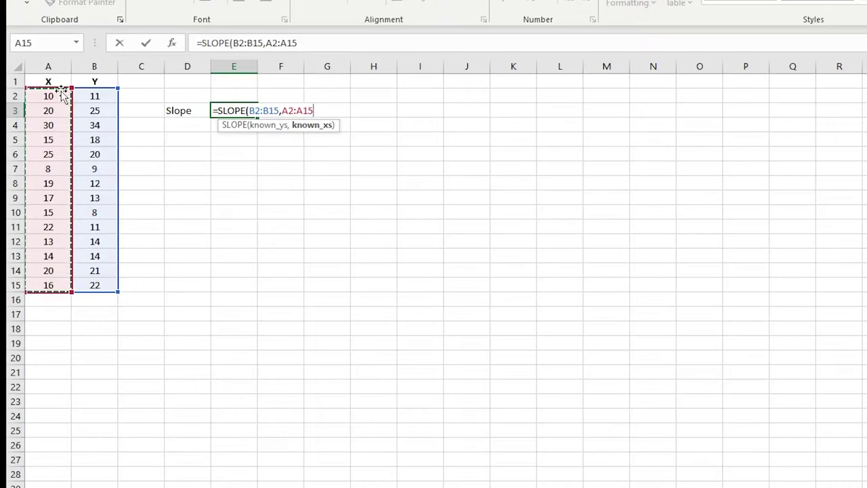
pyautogui.write(')')
pyautogui.press('Return')
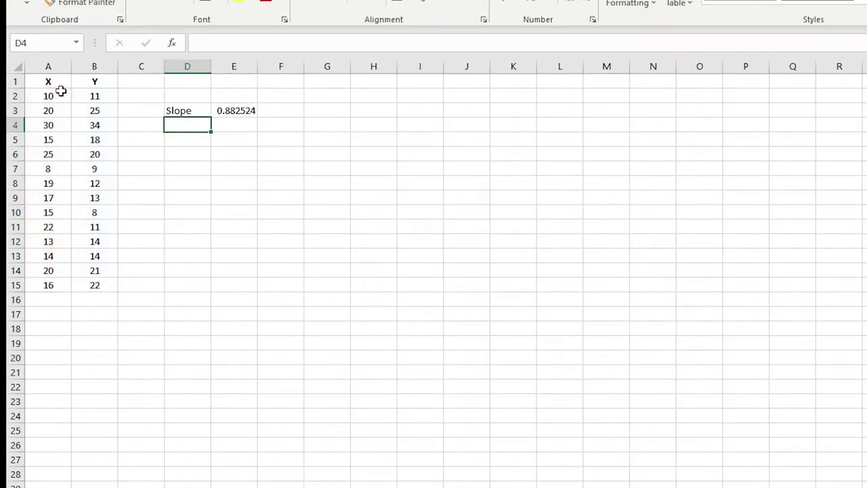
# Enter the label "intercept" in cell D5
pyautogui.write('=')
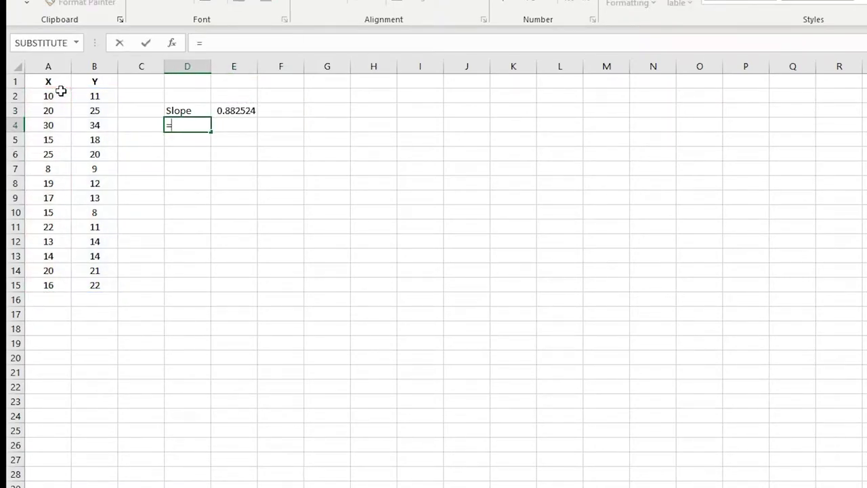
pyautogui.press('BackSpace')
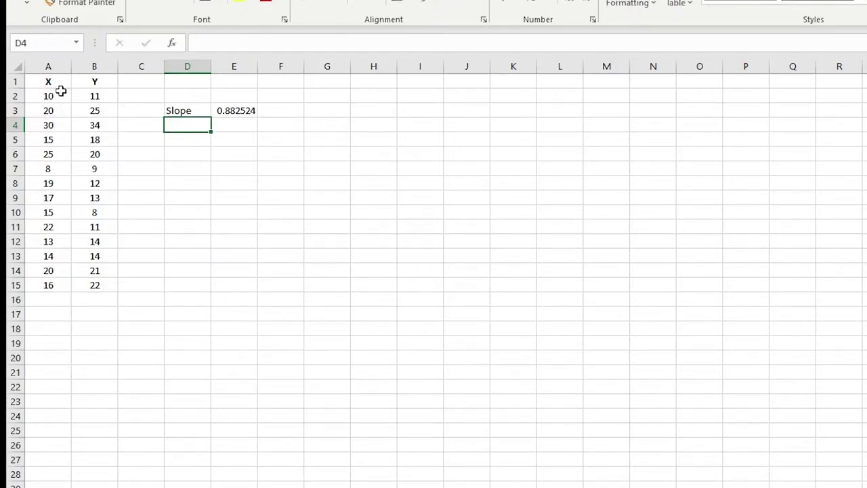
pyautogui.press('Return')
pyautogui.write('inte')
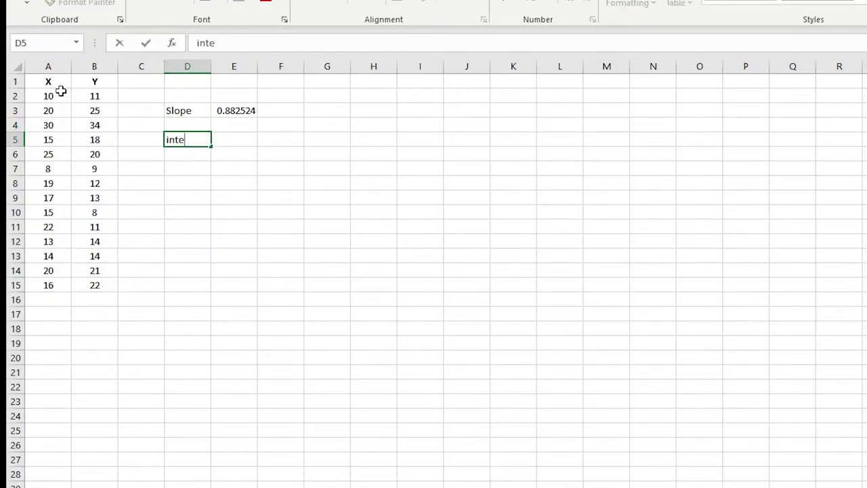
pyautogui.write('rcept')
pyautogui.press('Tab')
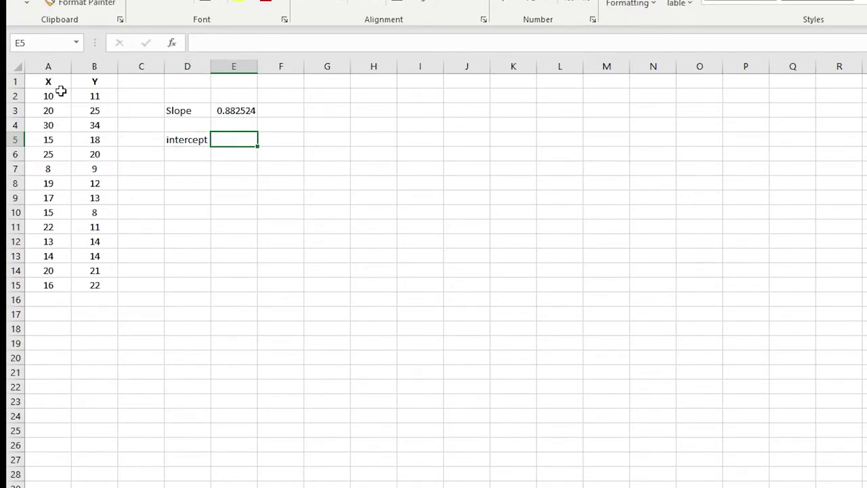
# Calculate the intercept in E5 with the INTERCEPT function, using B2:B15 as known ys and A2:A15 as known xs
pyautogui.write('=in')
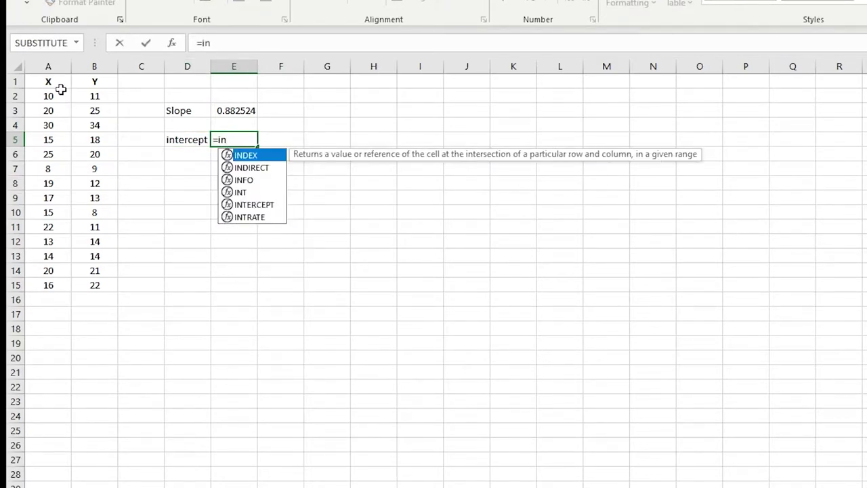
pyautogui.write('te')
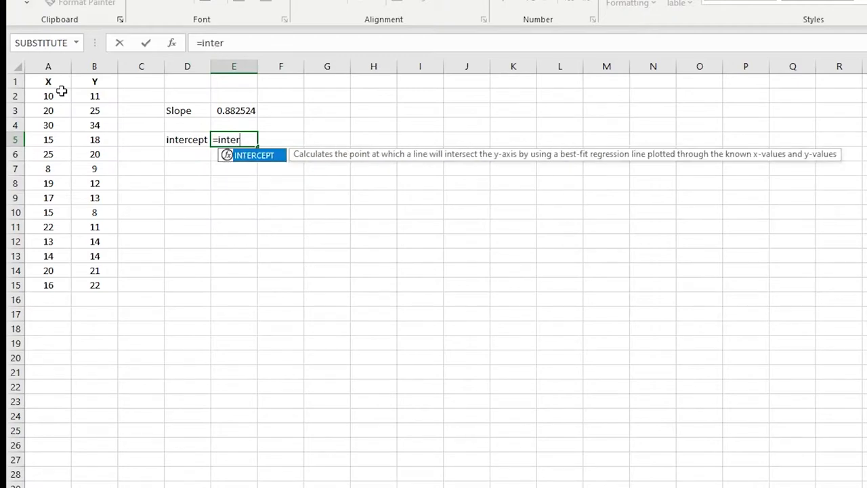
pyautogui.write('r')
pyautogui.press('Tab')
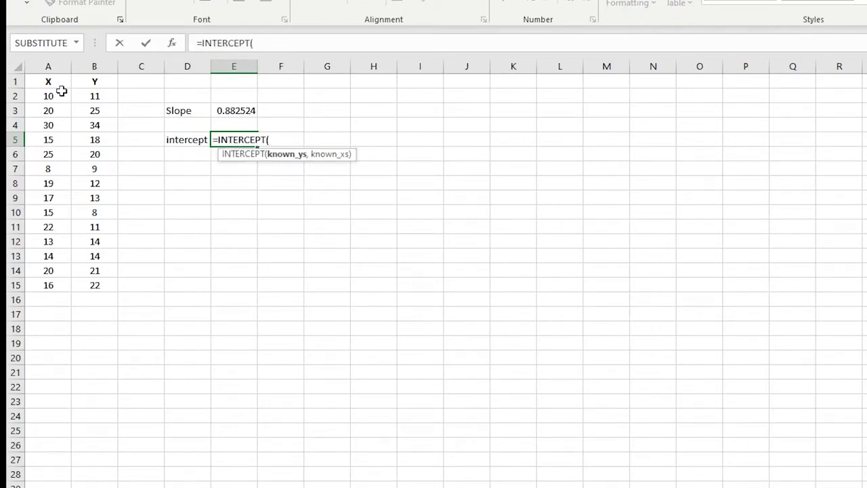
pyautogui.moveTo(93, 286); pyautogui.dragTo(92, 98)
pyautogui.write(',')
pyautogui.moveTo(50, 289); pyautogui.dragTo(44, 93)
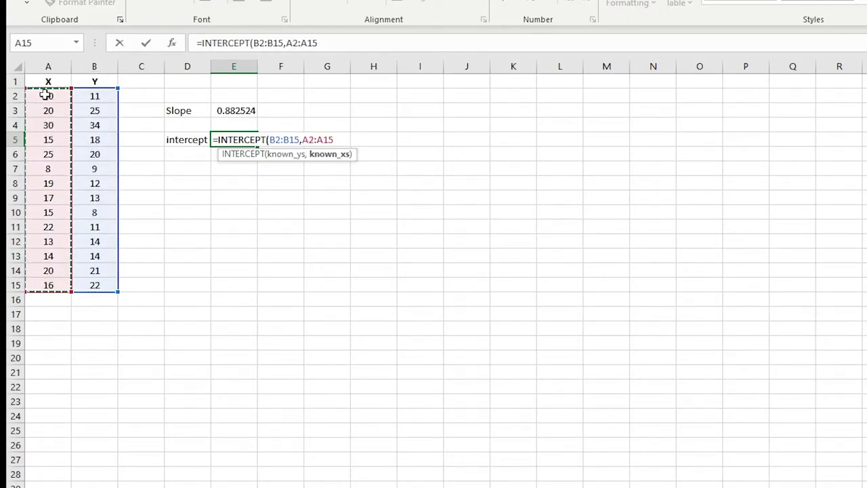
pyautogui.press('Return')
# Insert a text box below the intercept row, spanning roughly columns E to J and rows 7 to 12
pyautogui.click(188, 178)
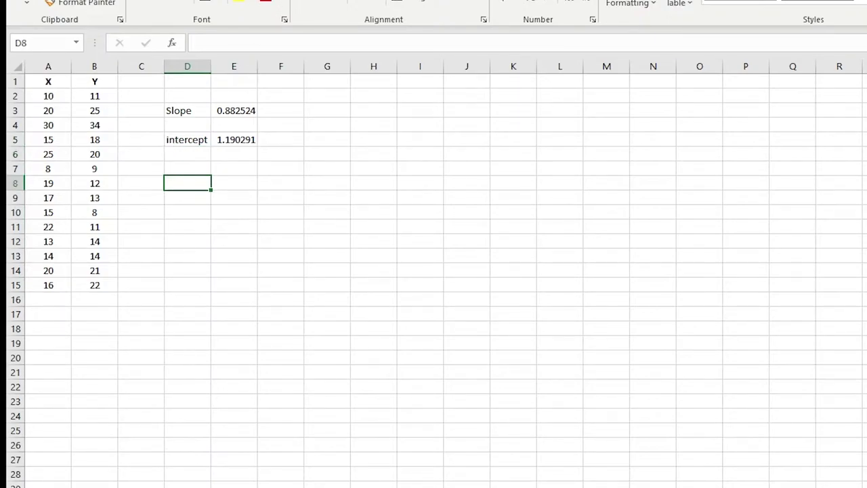
pyautogui.hotkey('alt', 'a')
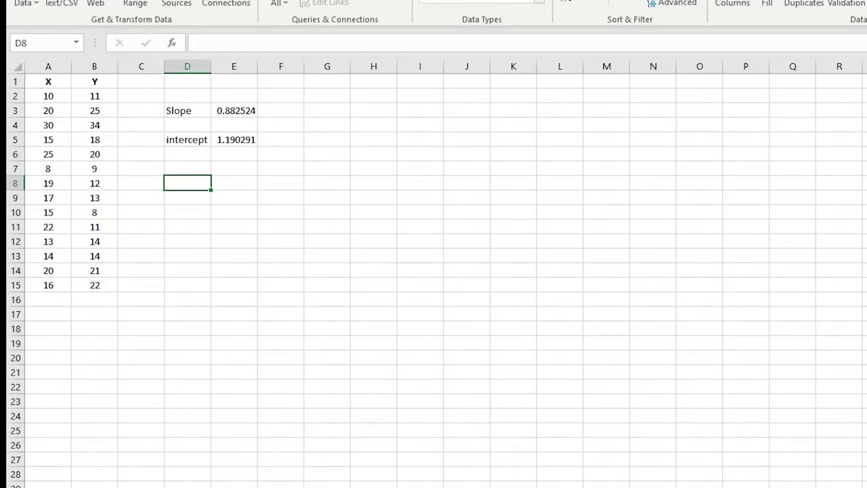
pyautogui.hotkey('alt', 'n')
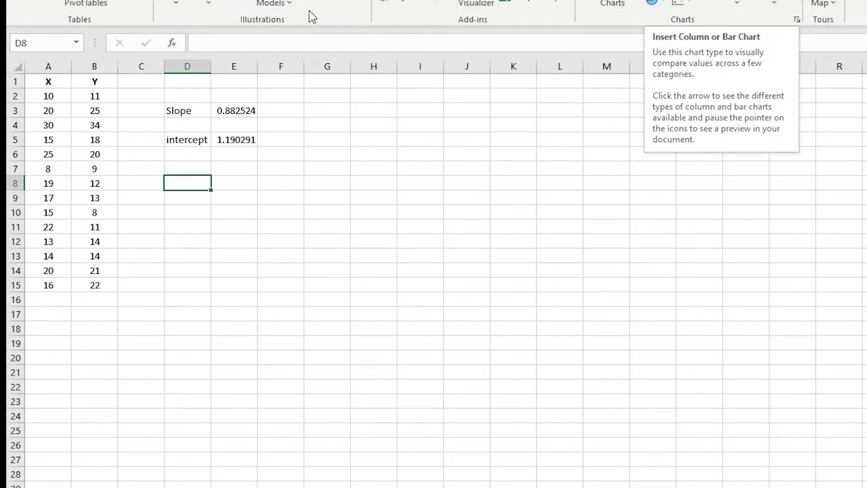
pyautogui.click(216, 13)
pyautogui.click(203, 42)
pyautogui.moveTo(219, 169)
pyautogui.mouseDown()
pyautogui.moveTo(296, 219)
pyautogui.moveTo(477, 253)
pyautogui.mouseUp()
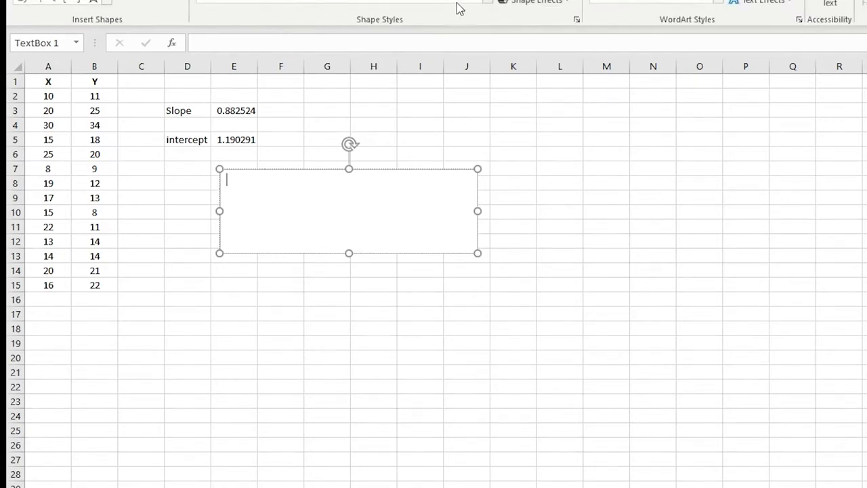
# Give the text box an orange filled style and write "the equation of the regression line is" with "y' = 0.882524x + 1.190291" below it
pyautogui.click(487, 4)
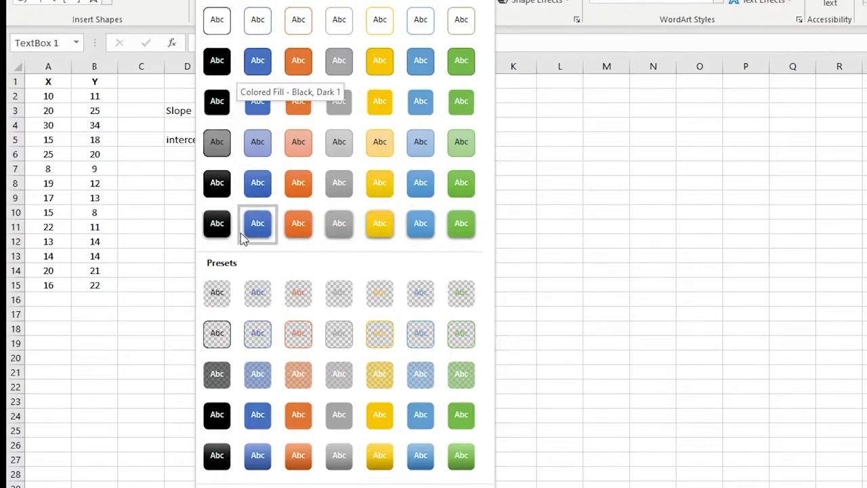
pyautogui.click(296, 90)
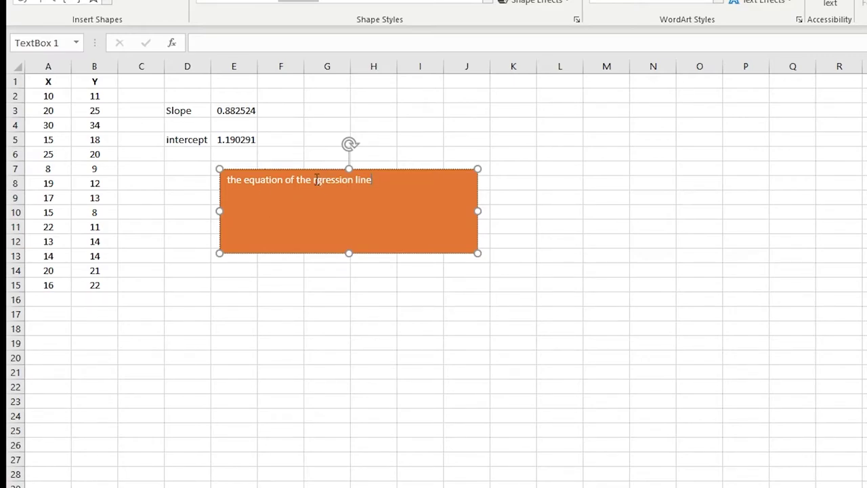
pyautogui.write('e')
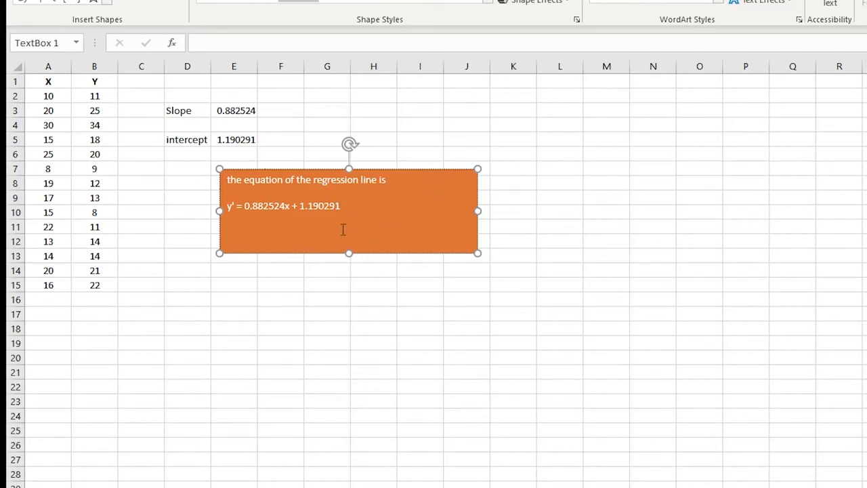
# Enlarge the regression equation line in the text box and make it bold
pyautogui.moveTo(340, 212); pyautogui.dragTo(227, 205)
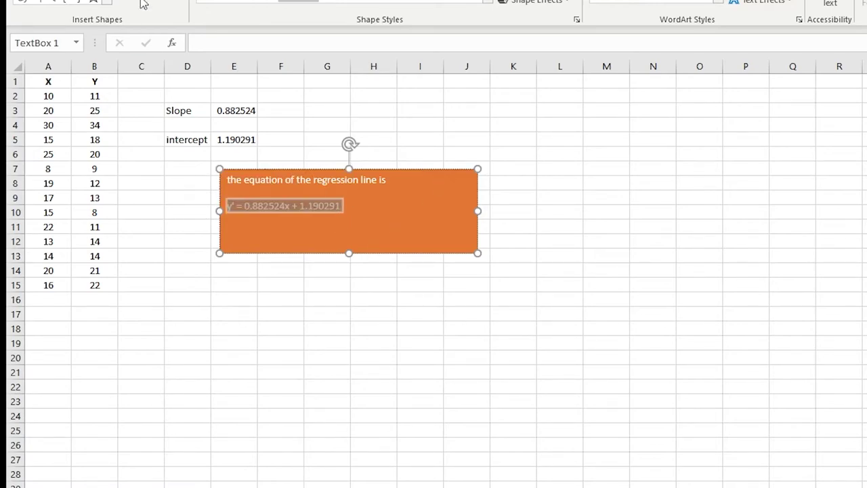
pyautogui.hotkey('alt', 'h')
pyautogui.hotkey('ctrl', 'shift', '.')
pyautogui.hotkey('ctrl', 'shift', '.')
pyautogui.hotkey('ctrl', 'shift', '.')
pyautogui.hotkey('ctrl', 'shift', '.')
pyautogui.hotkey('ctrl', 'shift', ',')
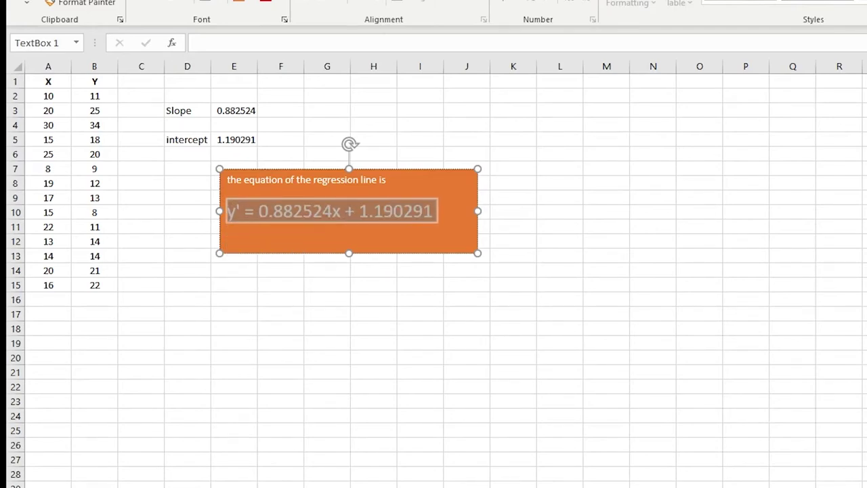
pyautogui.click(339, 369)
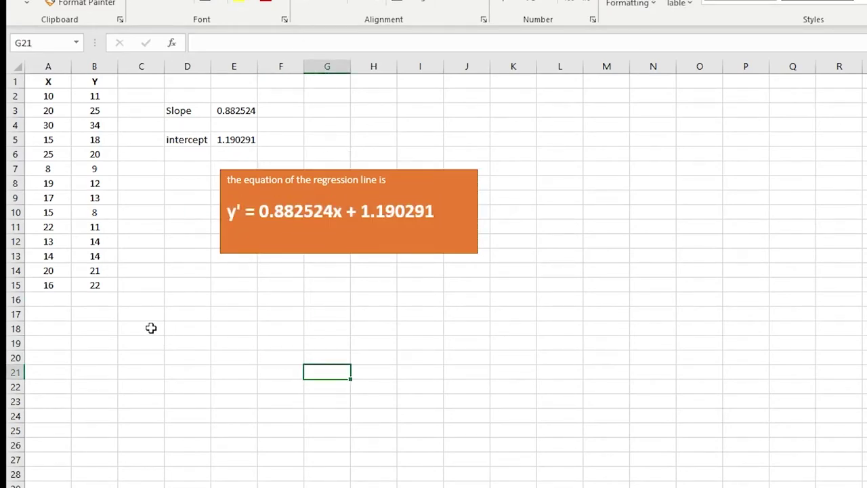
# Move the text box so its upper edge sits just under the intercept row, starting at column D
pyautogui.click(186, 284)
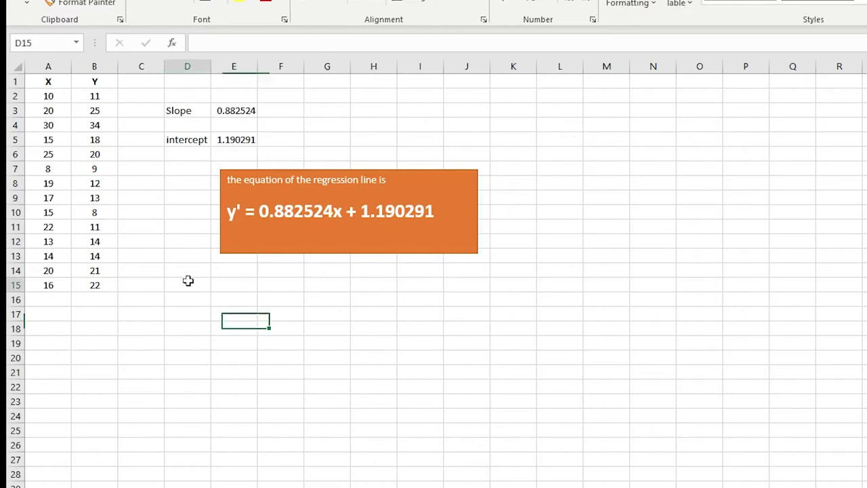
pyautogui.click(444, 208)
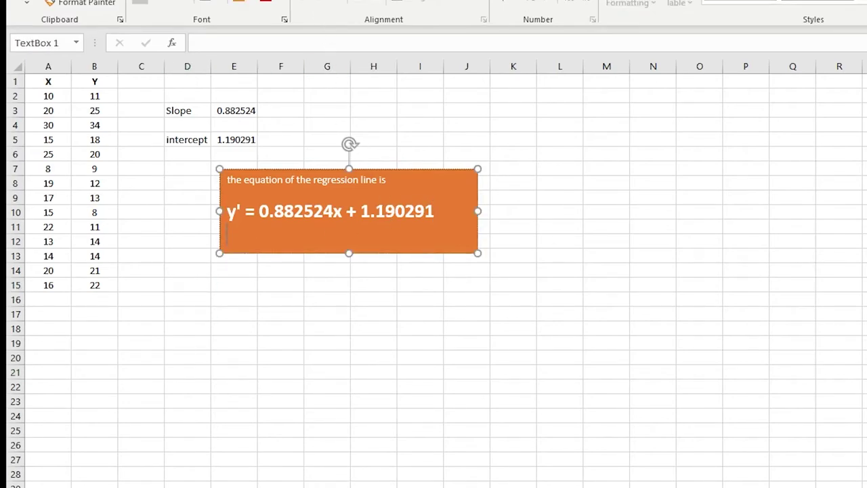
pyautogui.moveTo(397, 170); pyautogui.dragTo(341, 153)
pyautogui.click(336, 287)
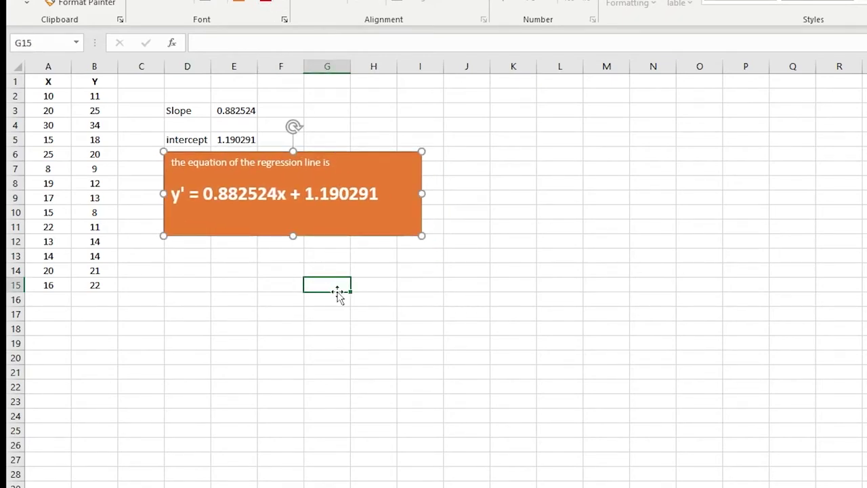
# Enter the note "you xcan check it using the scatterplot chart also" in cell D14
pyautogui.click(195, 274)
pyautogui.write('yo')
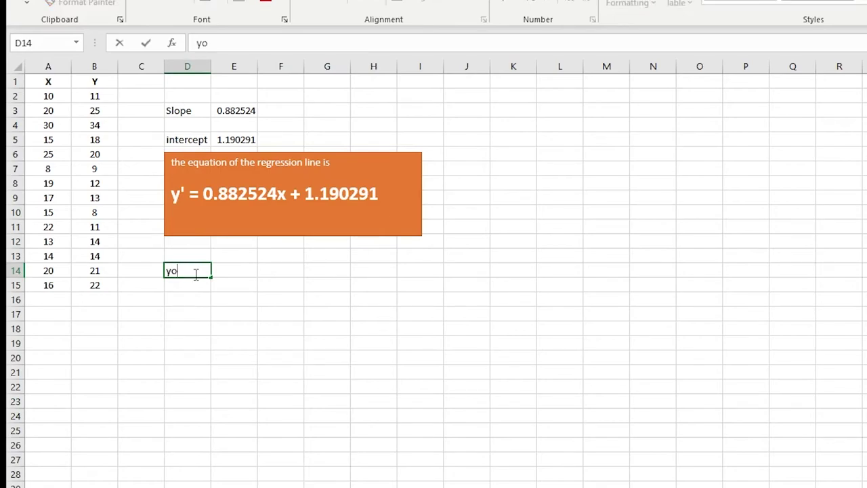
pyautogui.write('u xcan check it ')
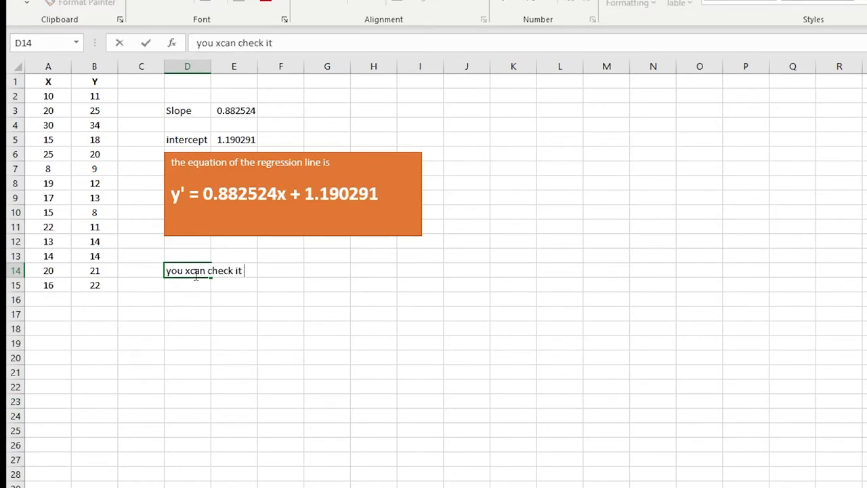
pyautogui.write('yung the')
pyautogui.press('BackSpace')
pyautogui.press('BackSpace')
pyautogui.press('BackSpace')
pyautogui.press('BackSpace')
pyautogui.press('BackSpace')
pyautogui.press('BackSpace')
pyautogui.press('BackSpace')
pyautogui.press('BackSpace')
pyautogui.write('using')
pyautogui.press('BackSpace')
pyautogui.write('ng the')
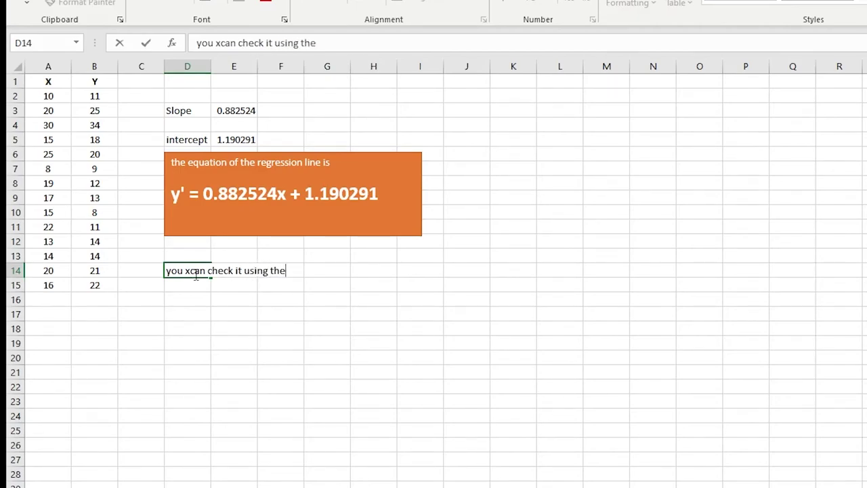
pyautogui.write(' scatter')
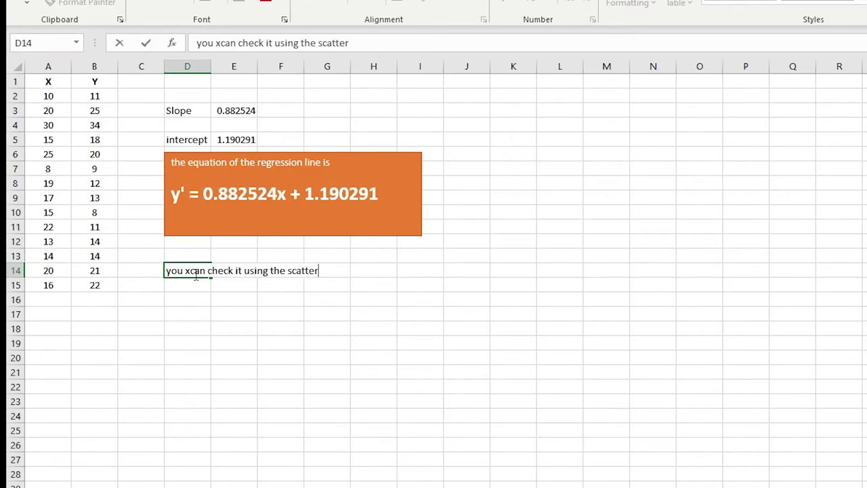
pyautogui.write('plot')
pyautogui.write(' chat')
pyautogui.write('e')
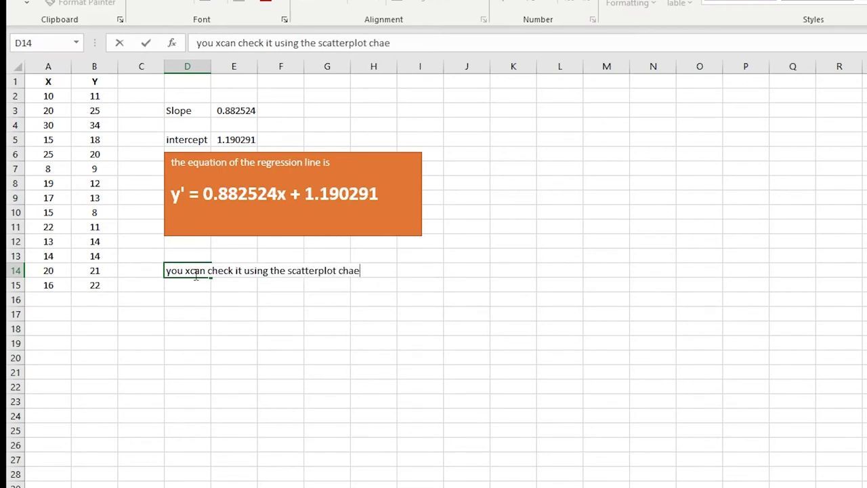
pyautogui.write('lso')
pyautogui.press('Return')
pyautogui.press('Return')
# Correct "xcan" to "can" in the note in D14
pyautogui.click(195, 271)
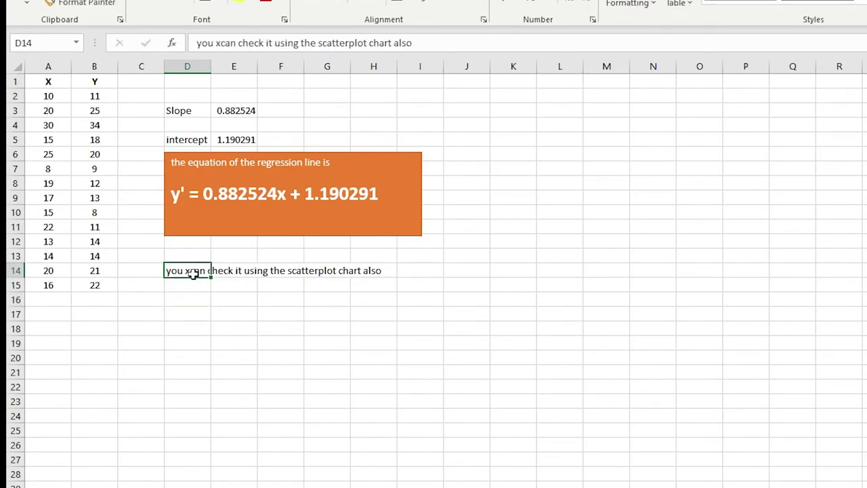
pyautogui.doubleClick(190, 270)
pyautogui.press('BackSpace')
pyautogui.press('Return')
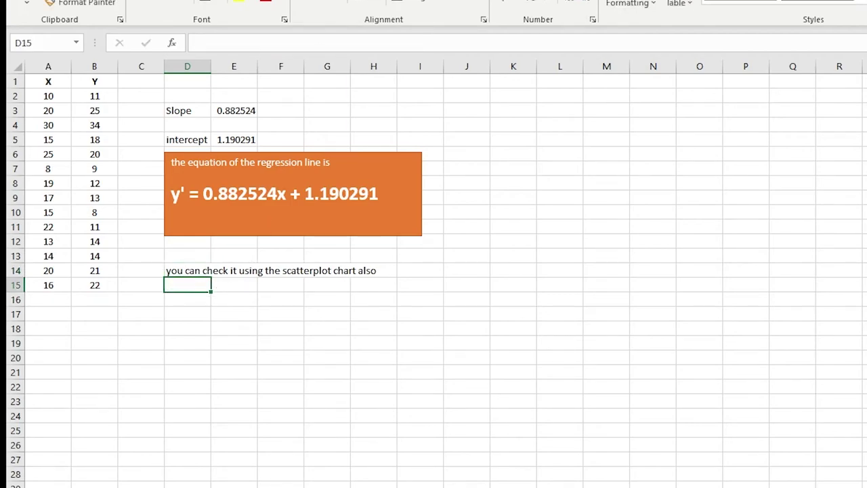
# Insert a markers-only scatter chart from the X and Y data in A1:B15
pyautogui.hotkey('alt', 'n')
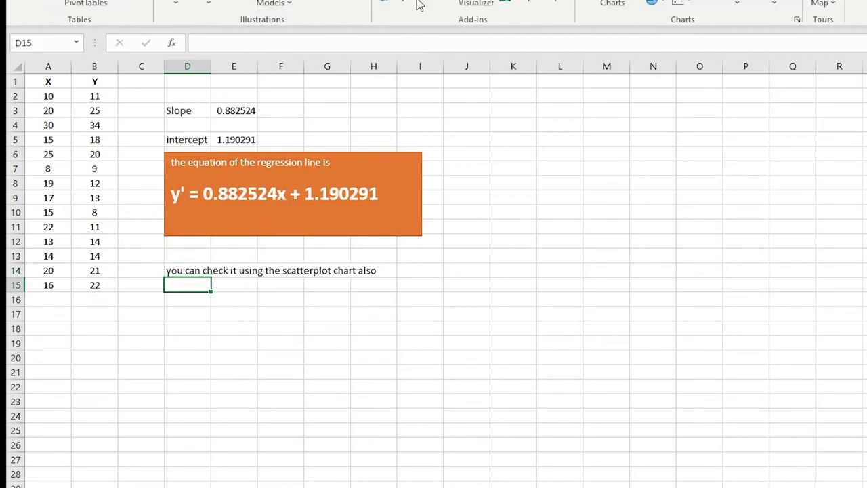
pyautogui.click(94, 111)
pyautogui.moveTo(48, 83); pyautogui.dragTo(94, 285)
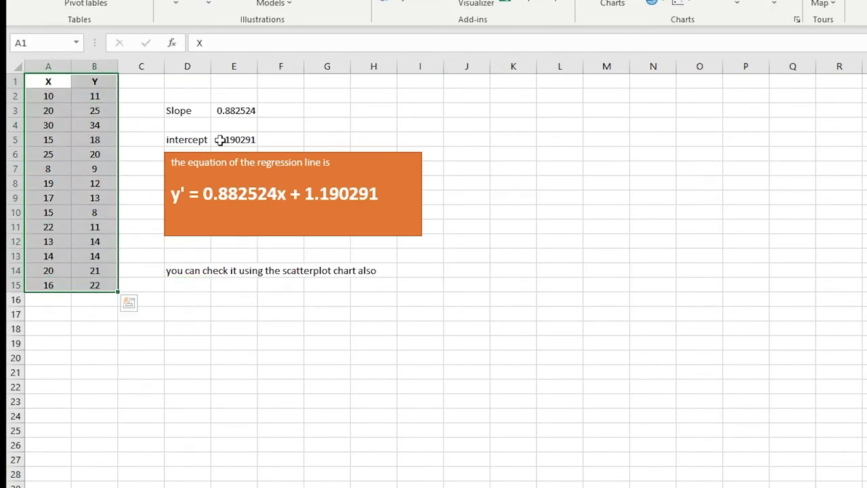
pyautogui.click(698, 4)
pyautogui.click(687, 41)
# Place the scatter chart below the note in row 14 and enlarge it slightly from its upper corner
pyautogui.moveTo(751, 251); pyautogui.dragTo(381, 300)
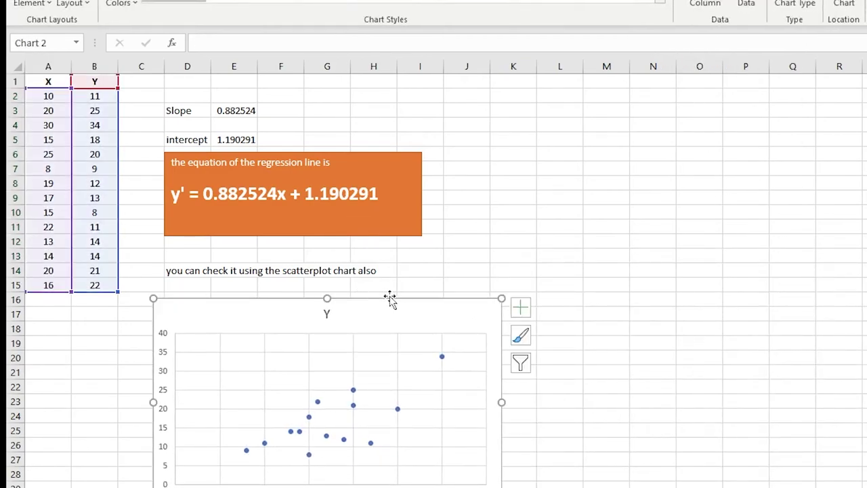
pyautogui.moveTo(501, 298); pyautogui.dragTo(560, 289)
# Apply the chart layout with a linear trendline and equation, and place the equation label in bold at the plot's upper-left corner
pyautogui.click(71, 3)
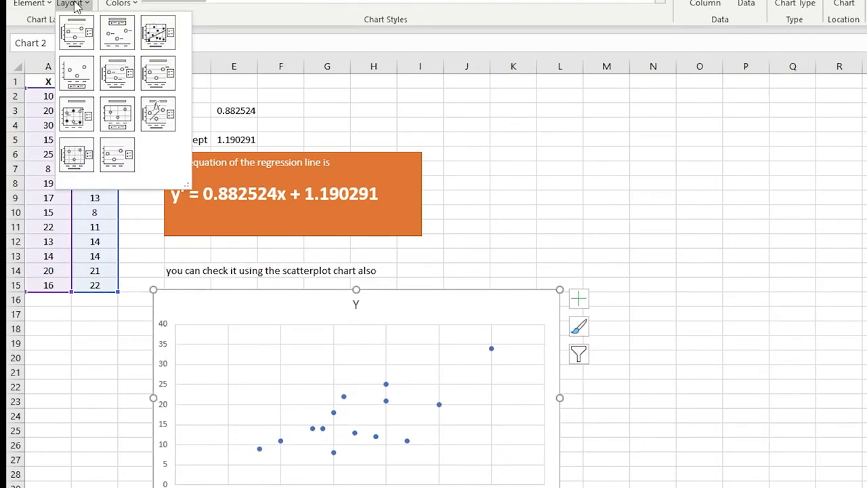
pyautogui.click(117, 116)
pyautogui.click(398, 362)
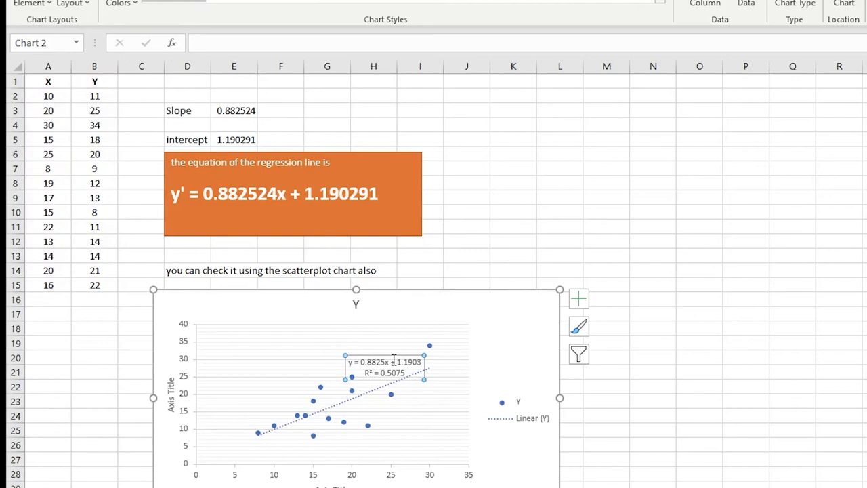
pyautogui.moveTo(381, 354); pyautogui.dragTo(253, 320)
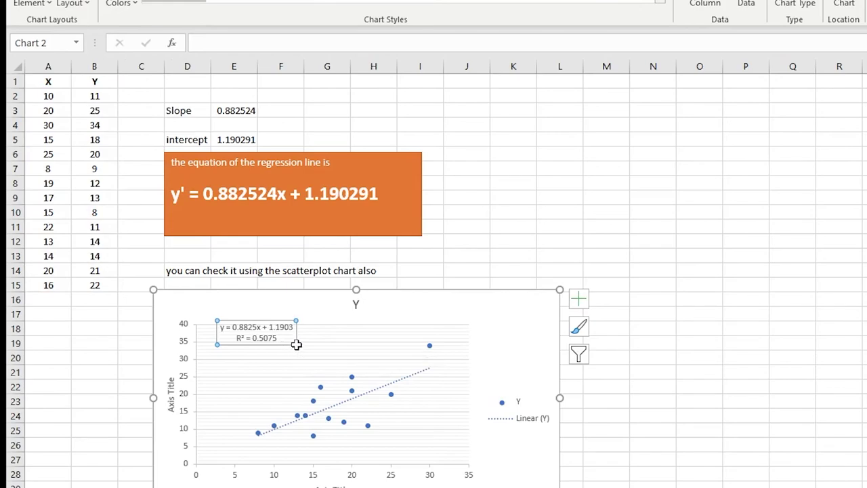
pyautogui.moveTo(297, 345); pyautogui.dragTo(297, 344)
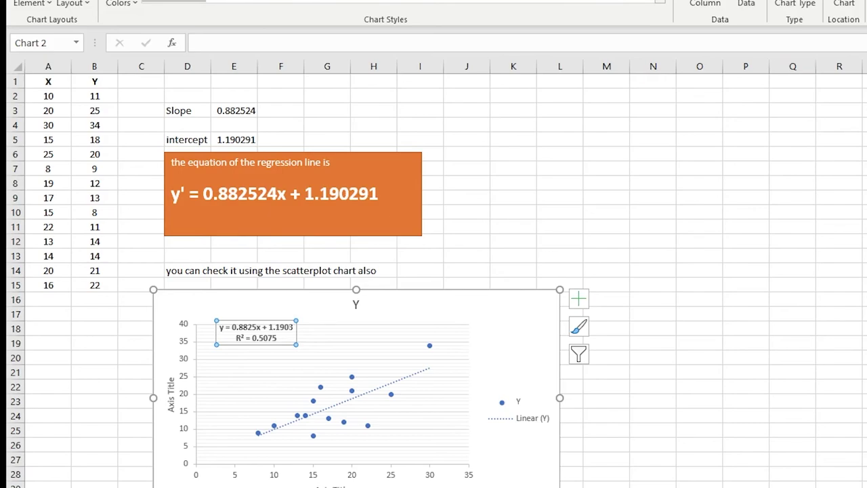
# Draw a small rectangle shape over about J8:L11, beside the orange regression equation box
pyautogui.hotkey('alt', 'n')
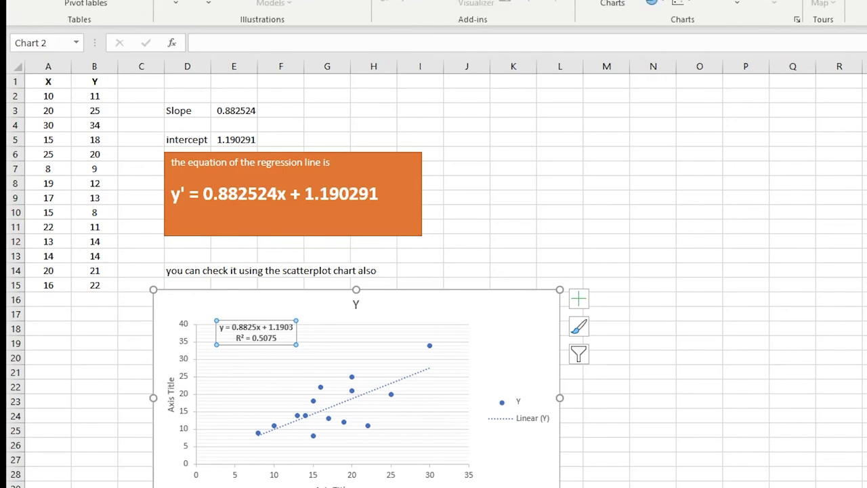
pyautogui.click(178, 5)
pyautogui.press('Escape')
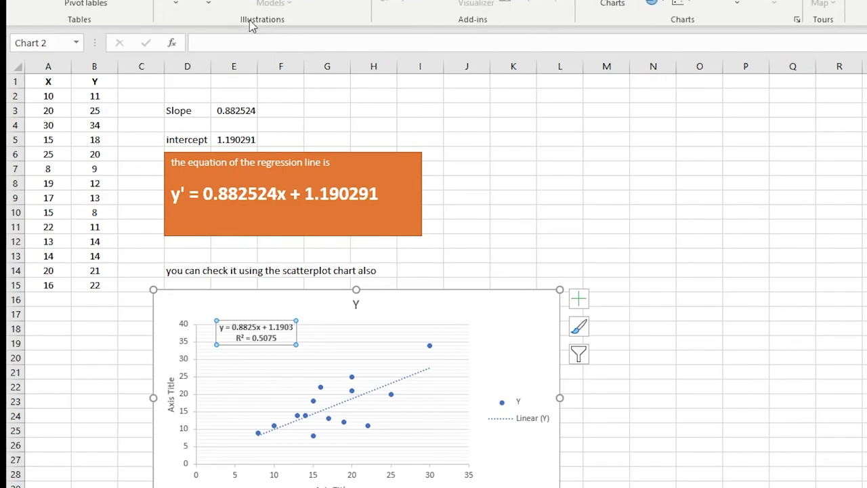
pyautogui.click(208, 3)
pyautogui.press('Escape')
pyautogui.moveTo(480, 183); pyautogui.dragTo(558, 222)
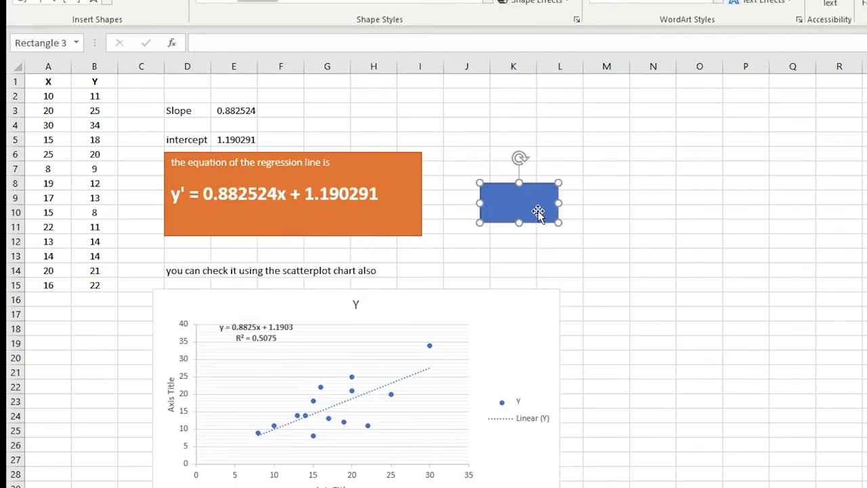
pyautogui.click(505, 0)
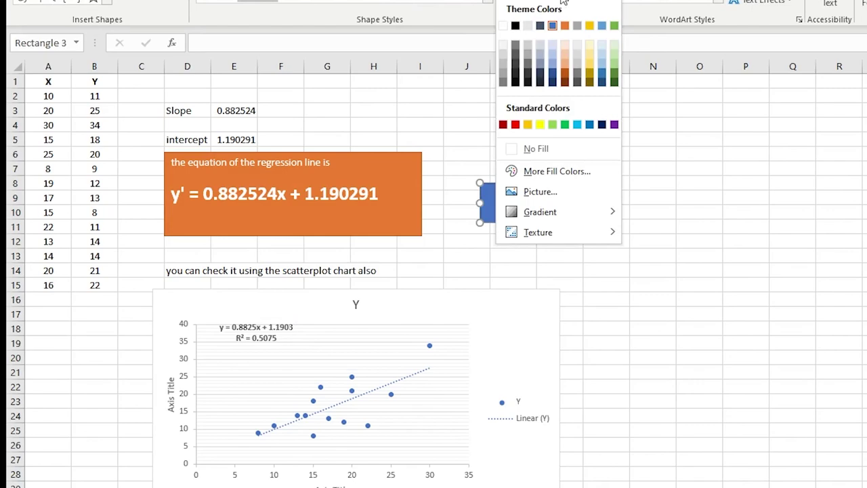
pyautogui.moveTo(612, 234)
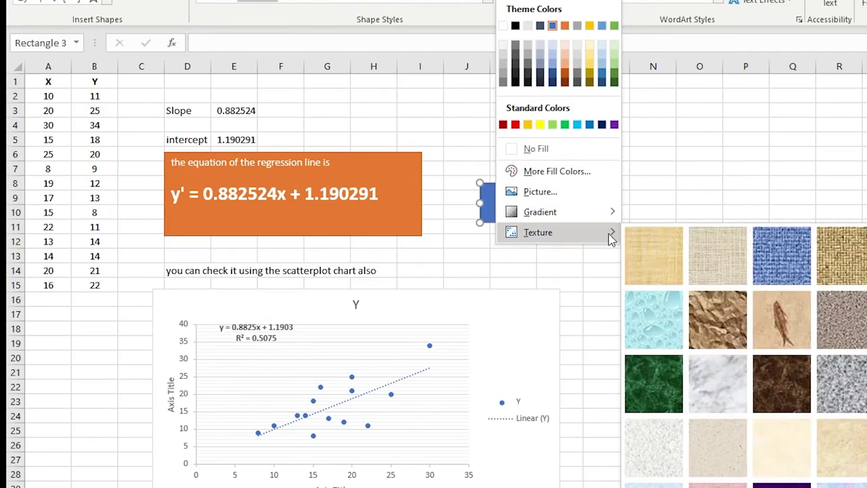
pyautogui.click(701, 139)
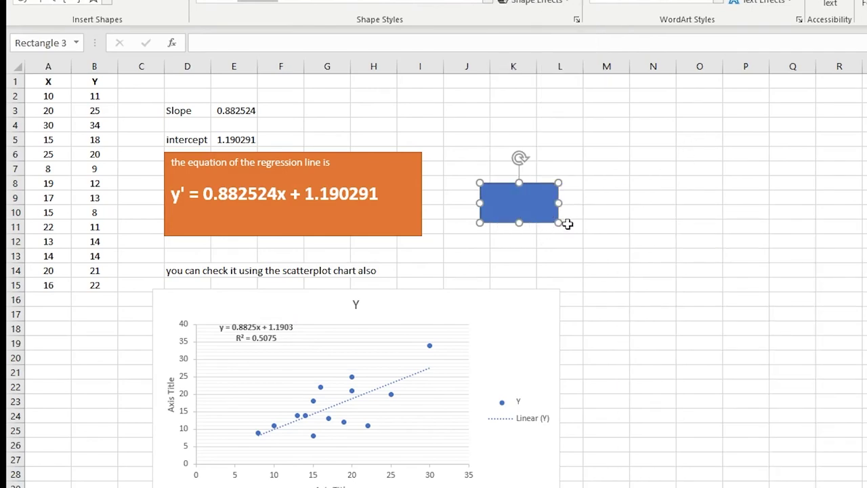
# Remove the rectangle's fill and set its outline color to standard red
pyautogui.click(515, 2)
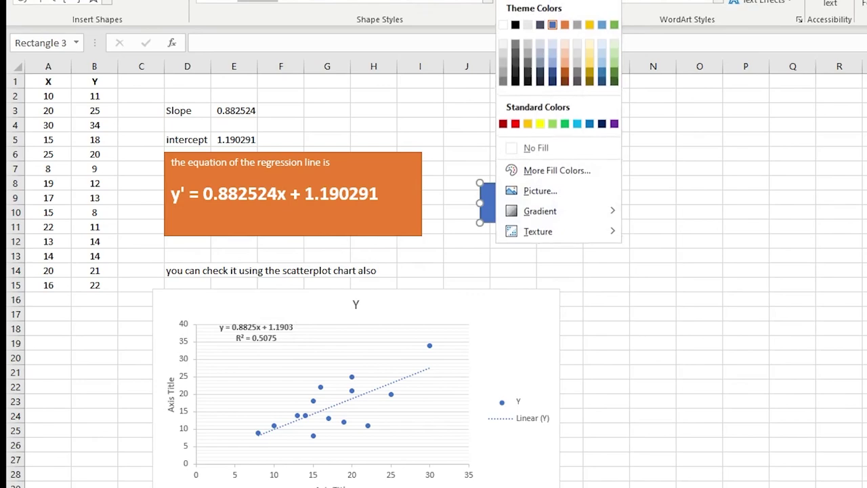
pyautogui.click(535, 149)
pyautogui.click(523, 2)
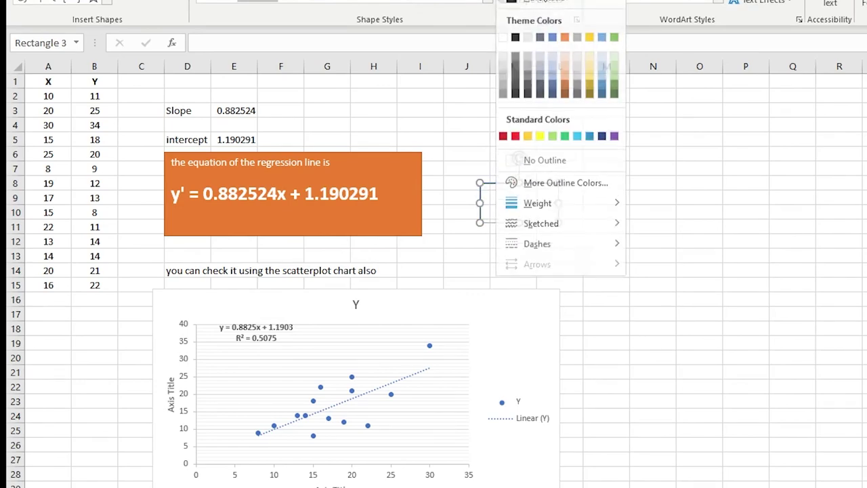
pyautogui.click(516, 143)
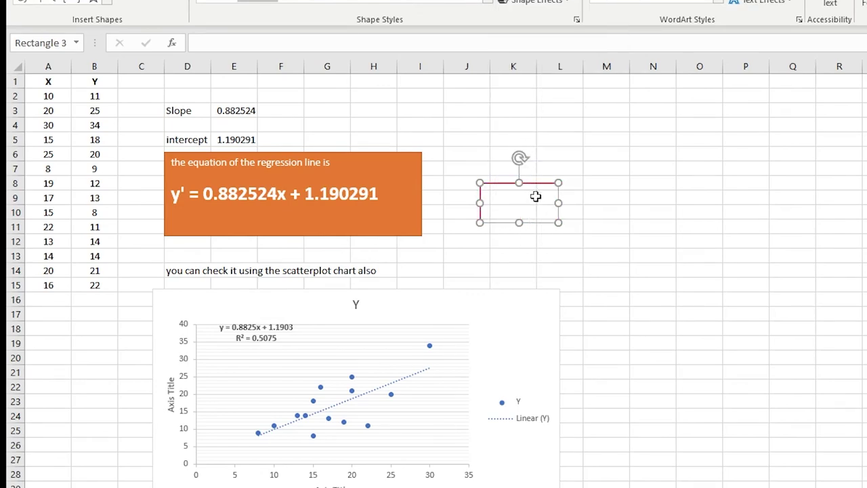
# Set the red rectangle's outline weight to 2¼ pt
pyautogui.click(523, 2)
pyautogui.moveTo(556, 208)
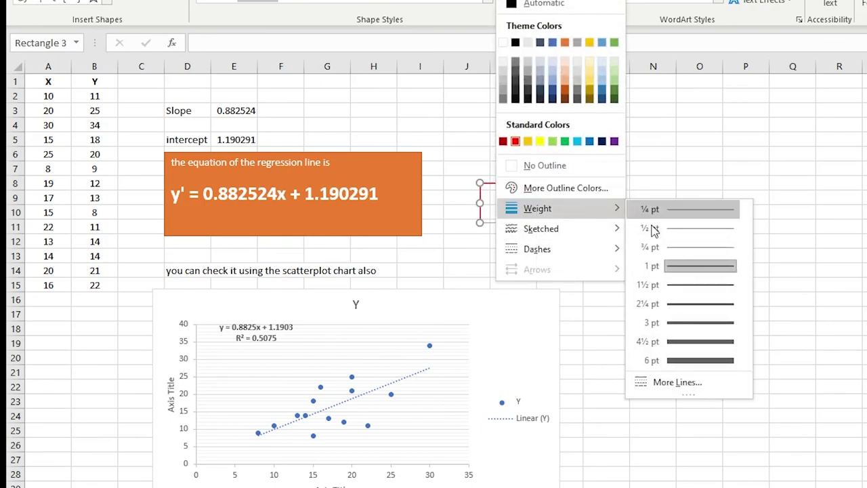
pyautogui.click(664, 303)
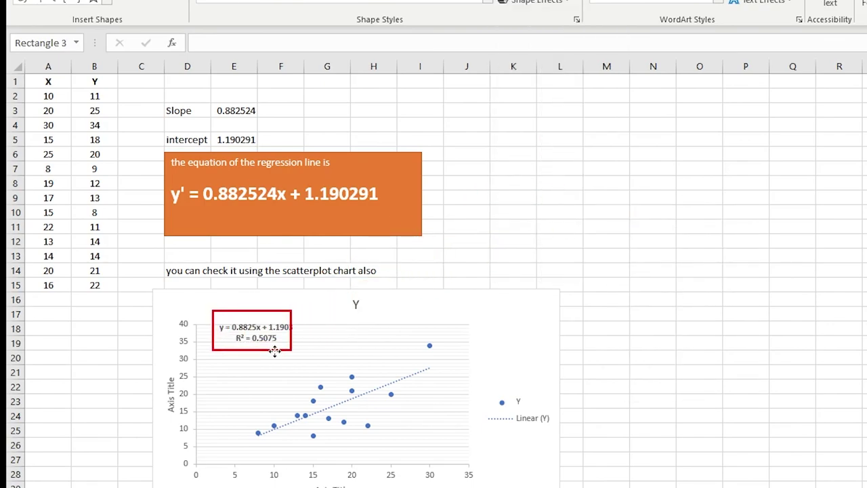